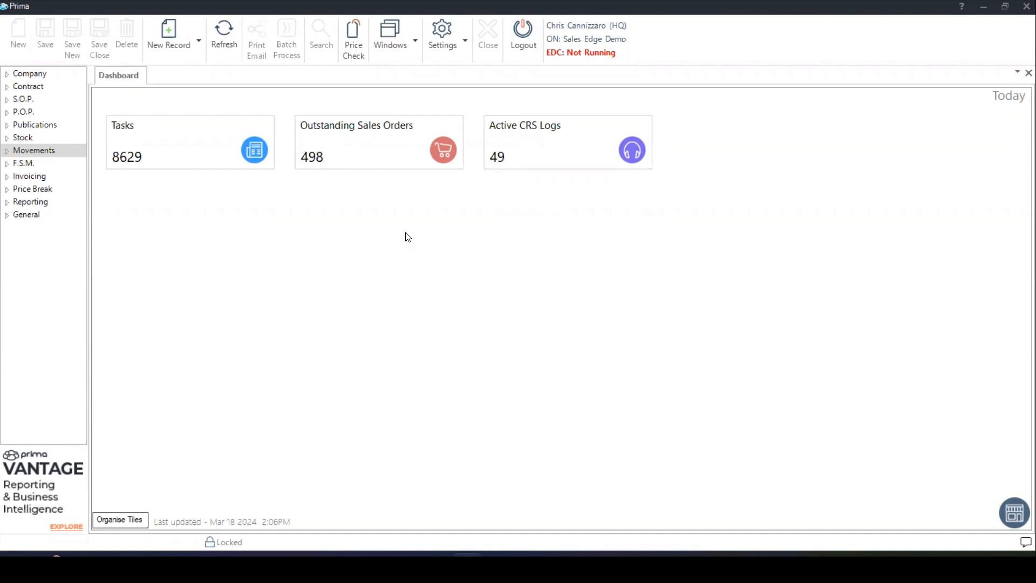
# Open the despatch lookup and expand its search criteria to go through the customer, delivery number, product code and sales order filters.
pyautogui.click(40, 148)
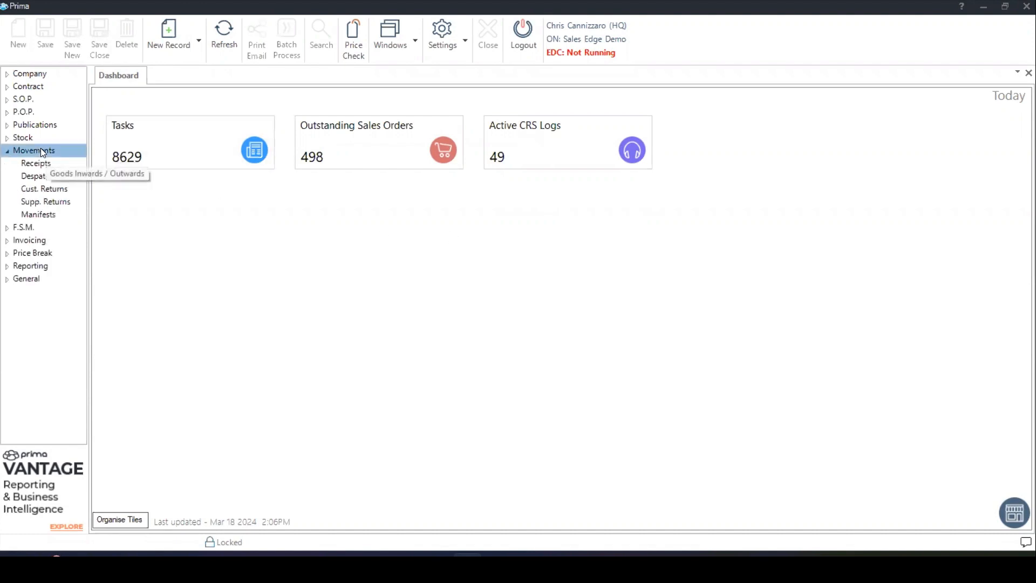
pyautogui.click(43, 178)
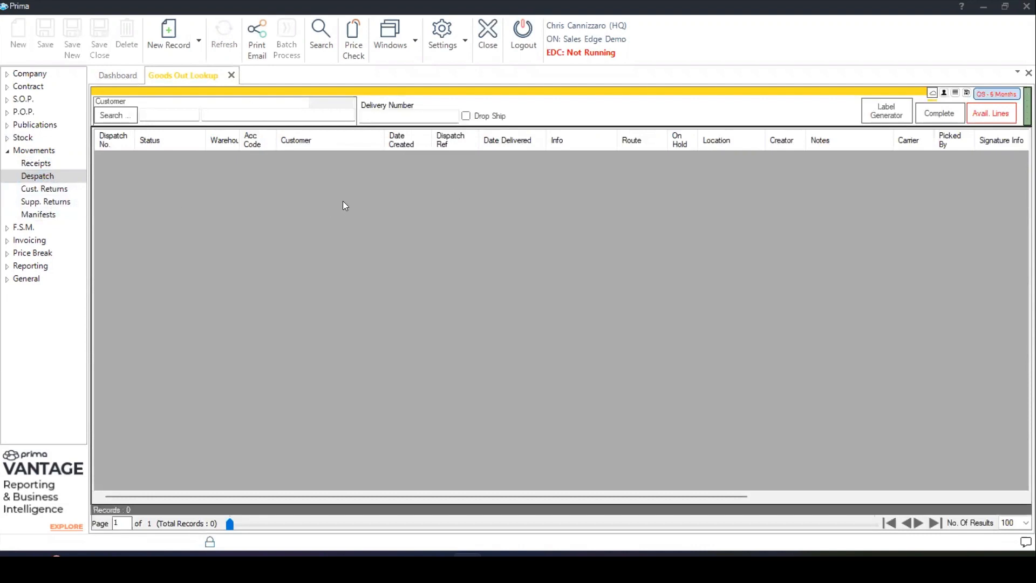
pyautogui.click(212, 112)
pyautogui.click(381, 117)
pyautogui.click(453, 93)
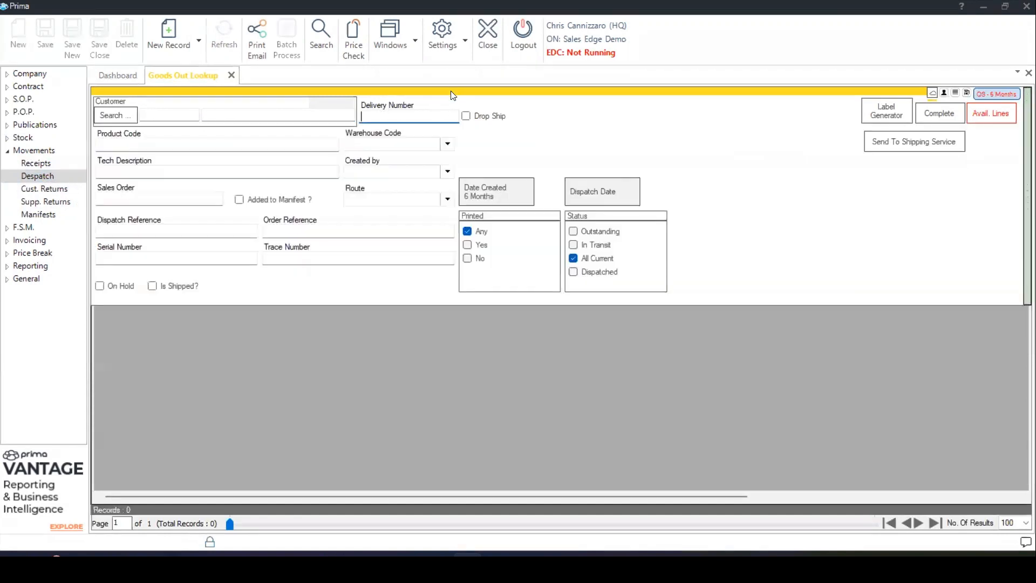
pyautogui.click(150, 147)
pyautogui.click(147, 200)
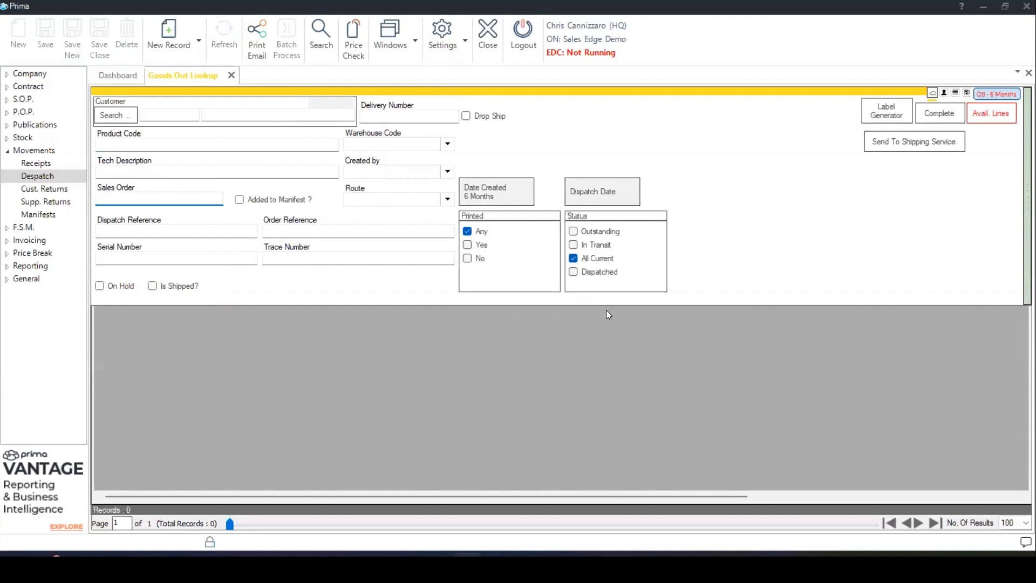
# Switch the status filter back and forth between Dispatched and All Current, leaving All Current selected.
pyautogui.click(592, 273)
pyautogui.click(591, 263)
pyautogui.click(598, 274)
pyautogui.click(595, 260)
pyautogui.click(592, 272)
pyautogui.click(593, 258)
pyautogui.click(593, 273)
pyautogui.click(595, 260)
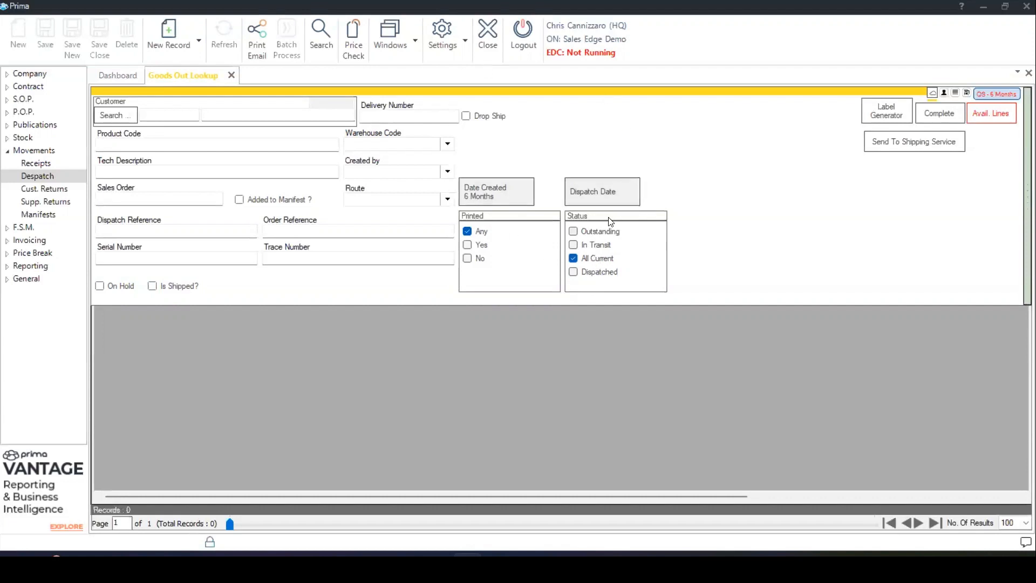
# Collapse the search criteria and search for all current despatch notes from the last 6 months.
pyautogui.click(536, 90)
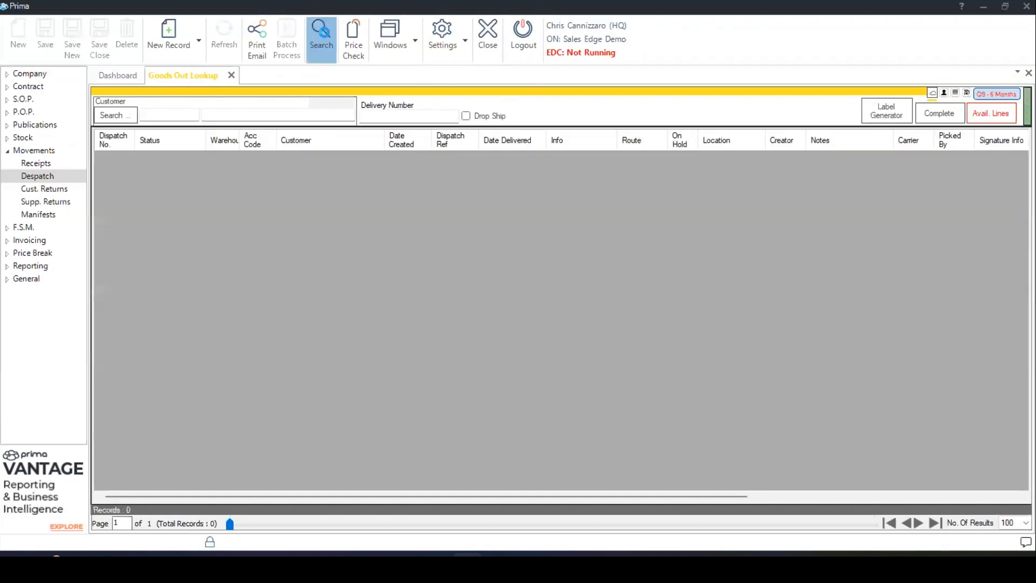
pyautogui.click(325, 32)
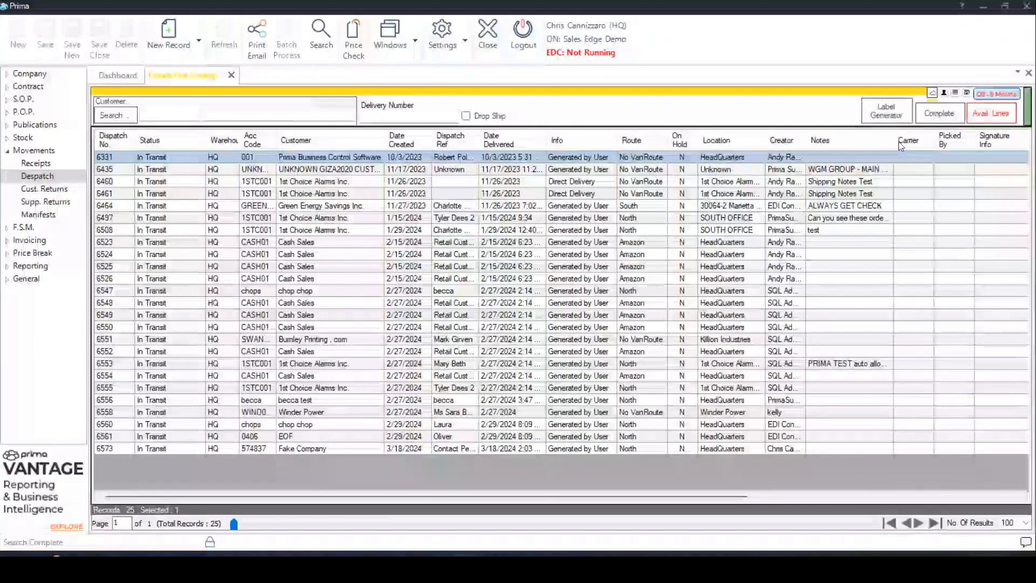
# Open the available lines for creating despatch notes and search them without any customer, product or sales order filter.
pyautogui.click(993, 112)
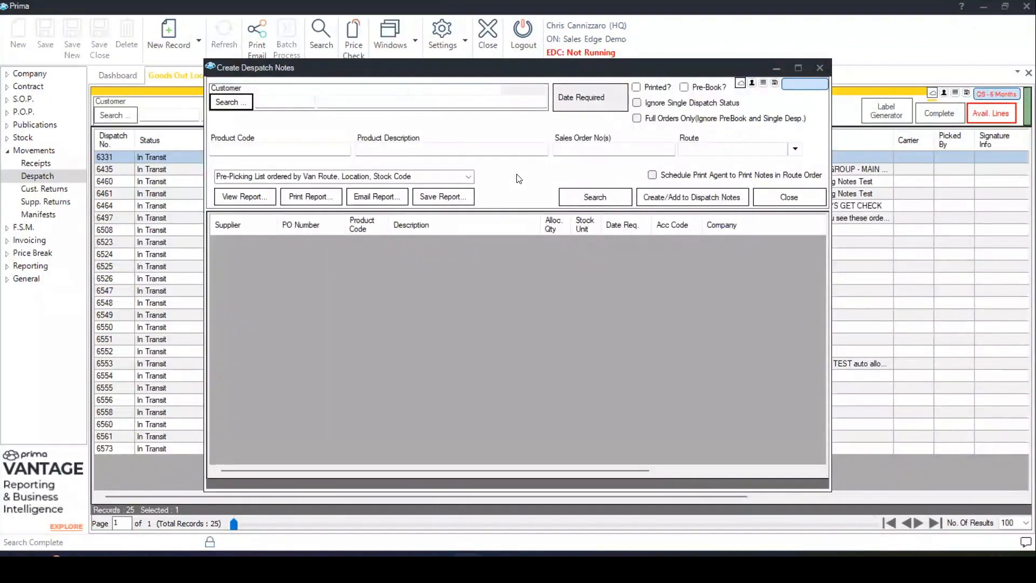
pyautogui.click(354, 102)
pyautogui.click(248, 147)
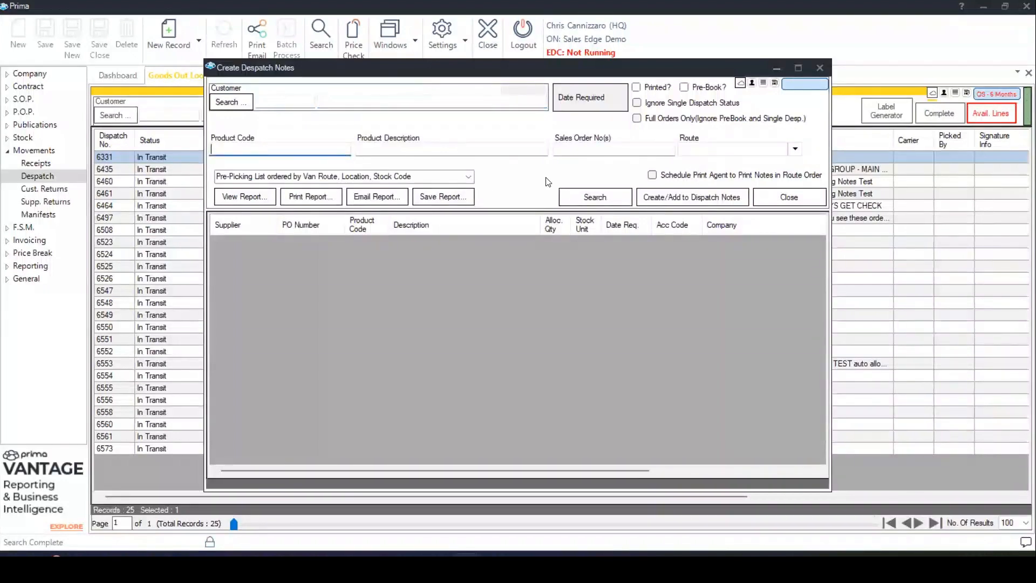
pyautogui.click(568, 148)
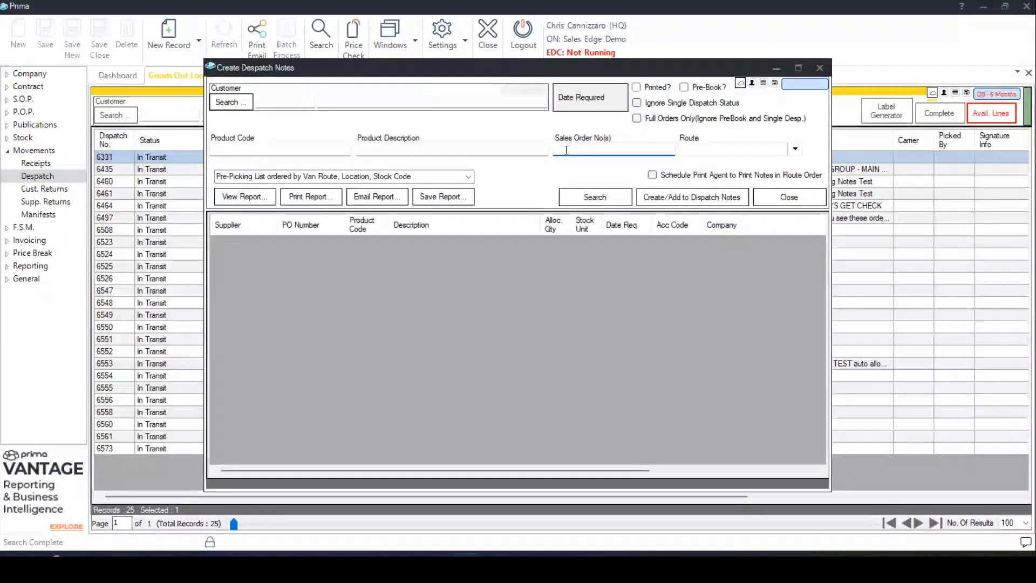
pyautogui.click(607, 199)
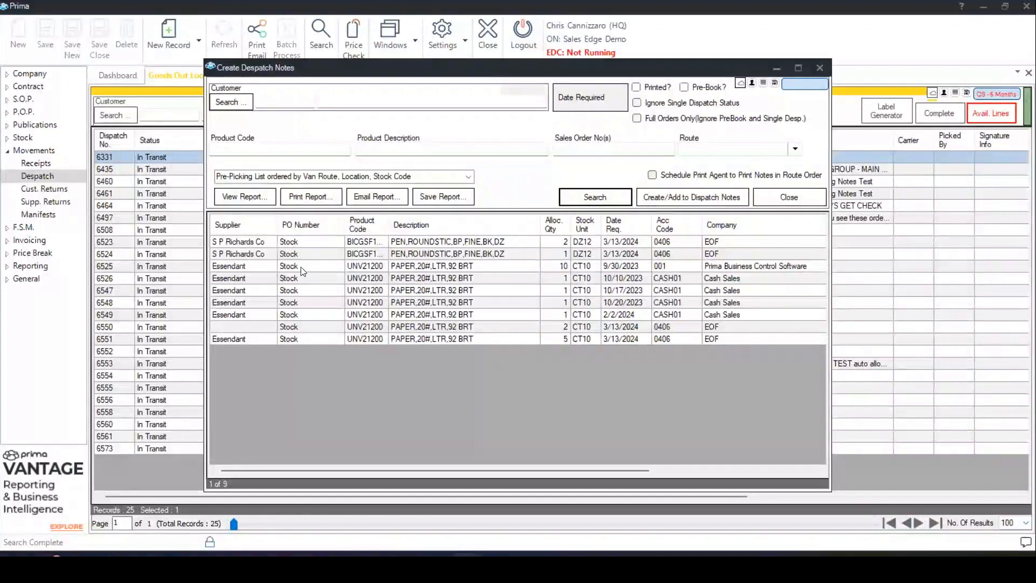
# Create a despatch note from only the first available EOF pen line, with an allocated quantity of 2.
pyautogui.click(312, 243)
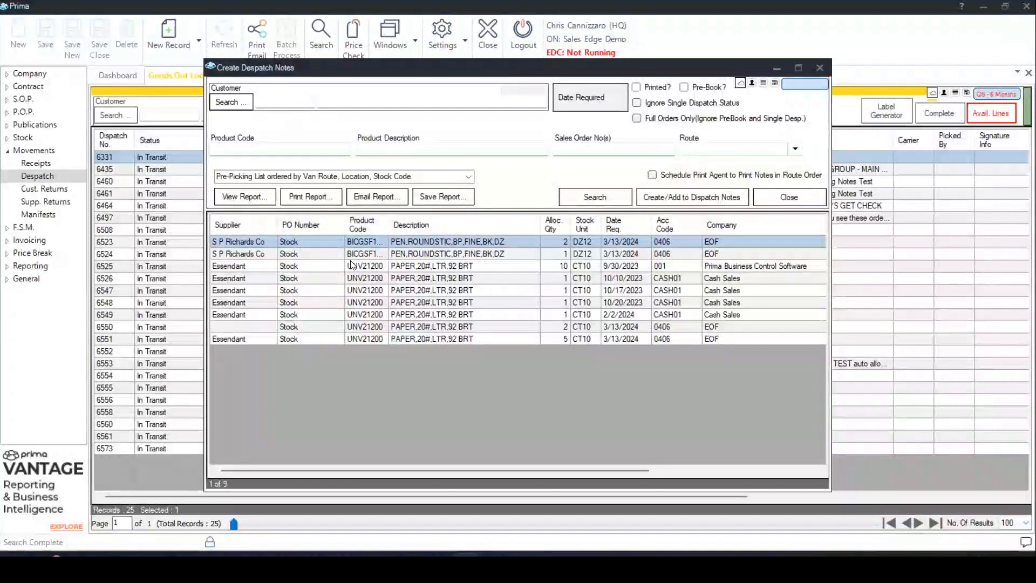
pyautogui.click(313, 254)
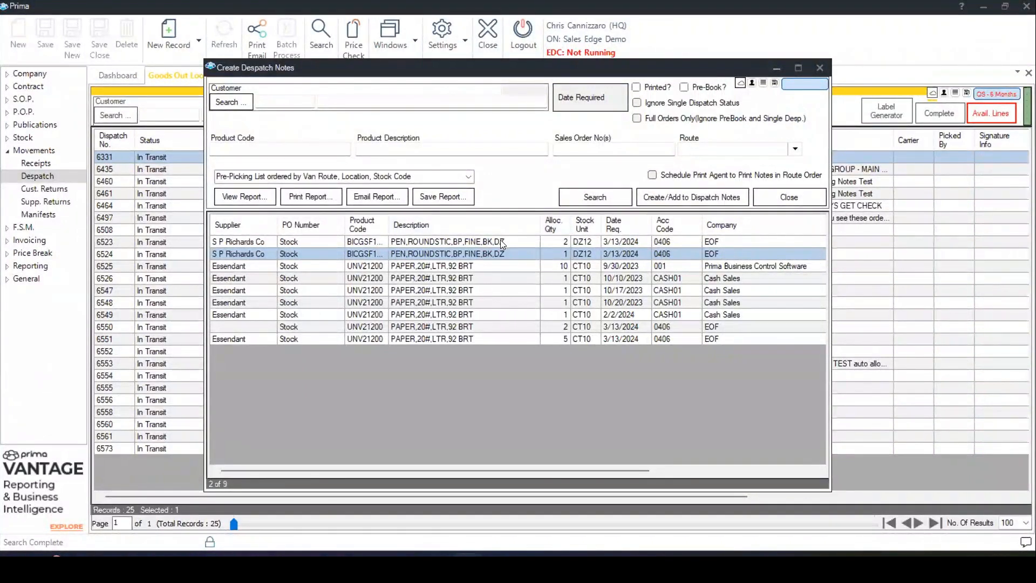
pyautogui.moveTo(501, 241); pyautogui.dragTo(500, 295)
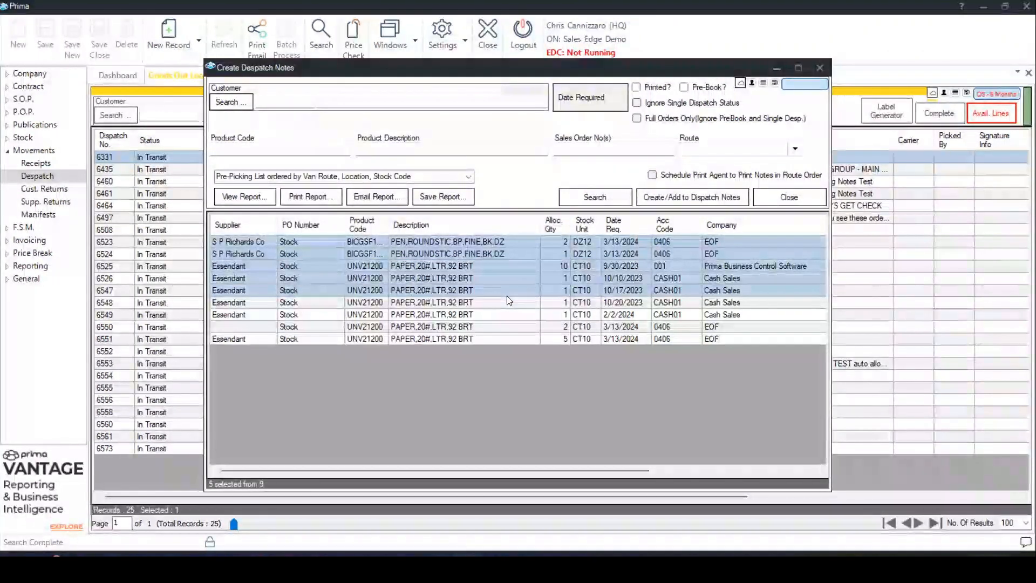
pyautogui.click(508, 244)
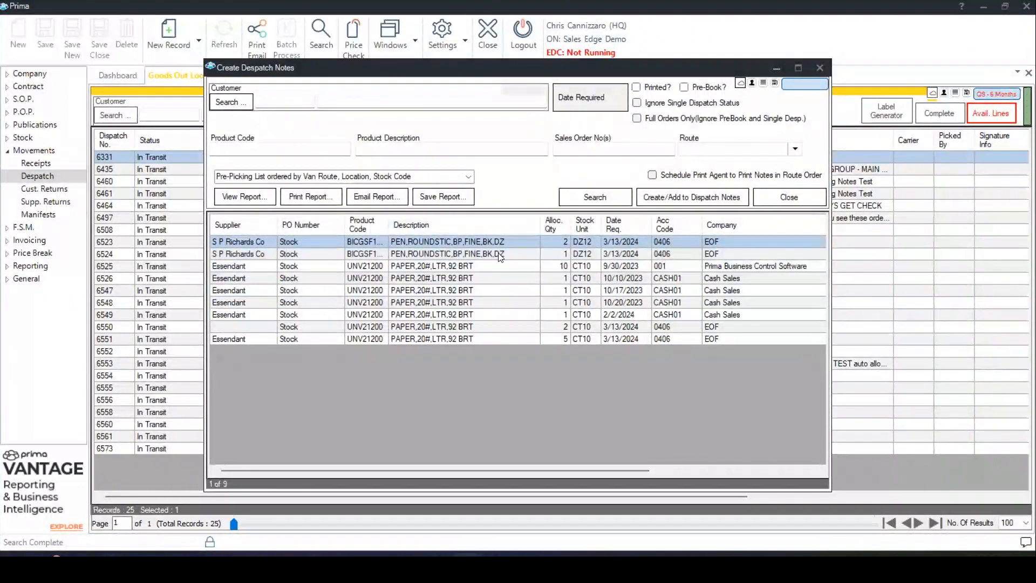
pyautogui.click(688, 196)
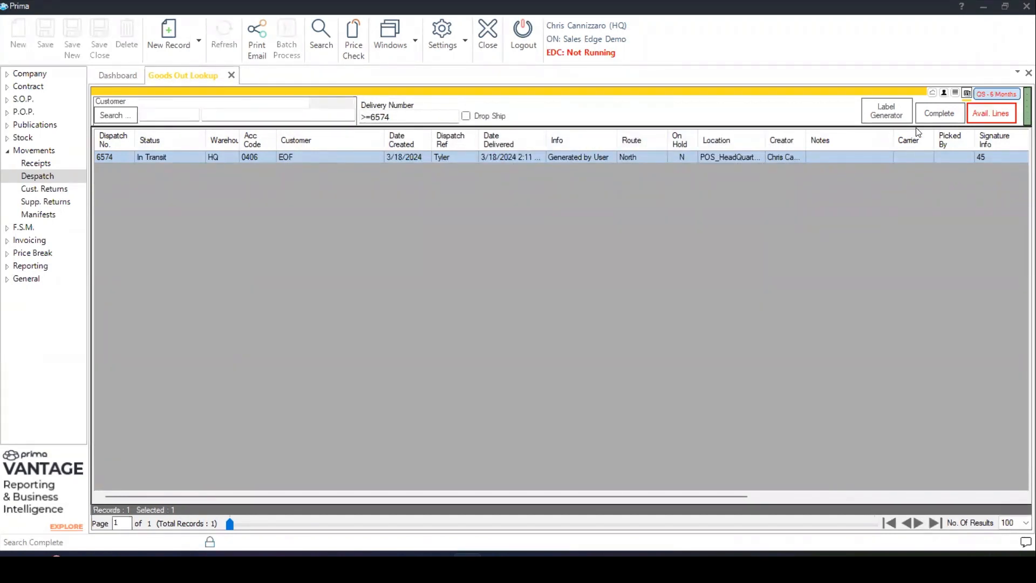
# Check which lines are still available for despatch, and close the despatch note creation window.
pyautogui.click(1002, 114)
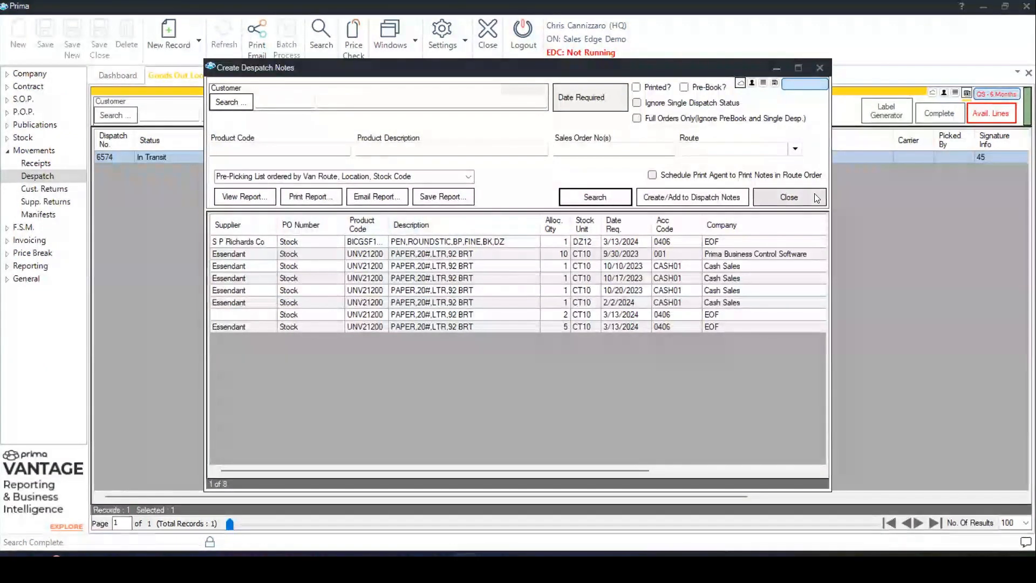
pyautogui.click(789, 197)
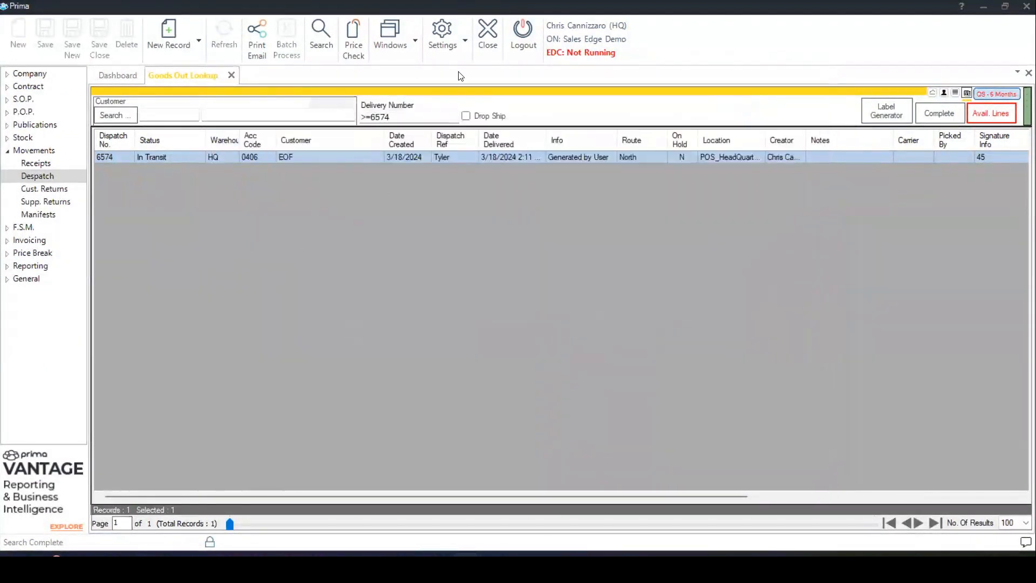
# Review the sales order and product code search fields in the despatch lookup's expanded criteria, and collapse them.
pyautogui.click(365, 96)
pyautogui.click(132, 199)
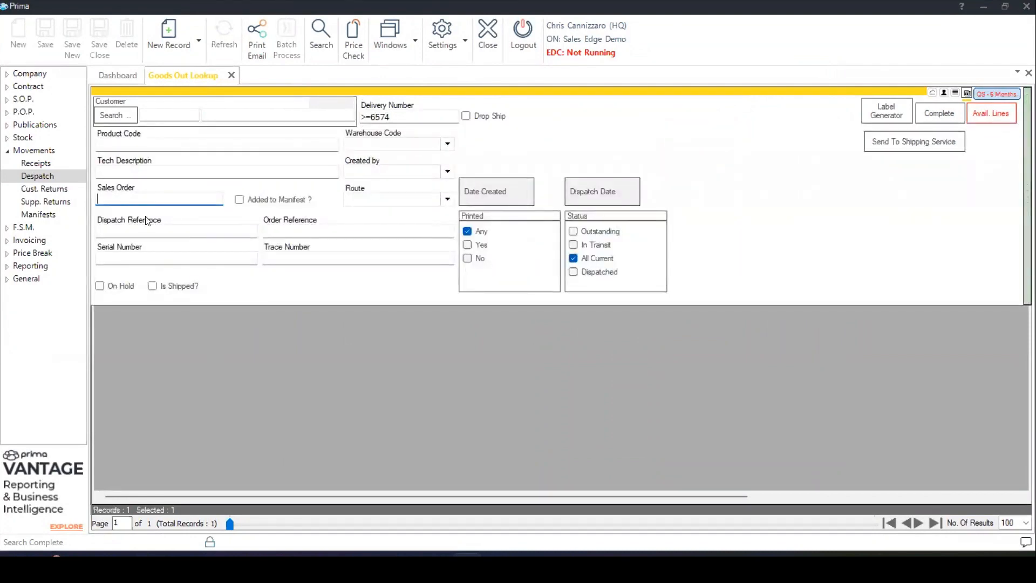
pyautogui.click(146, 143)
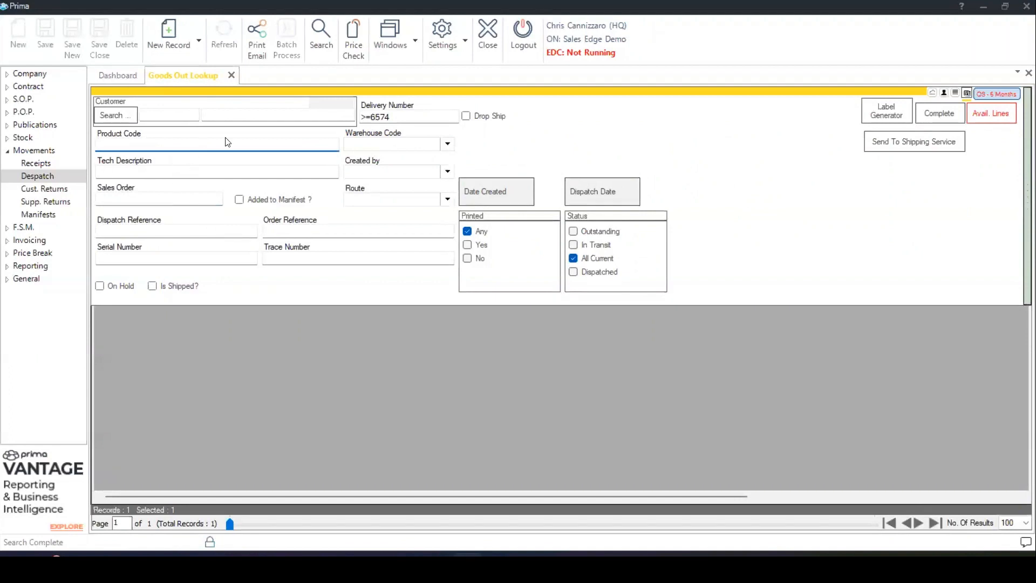
pyautogui.click(268, 92)
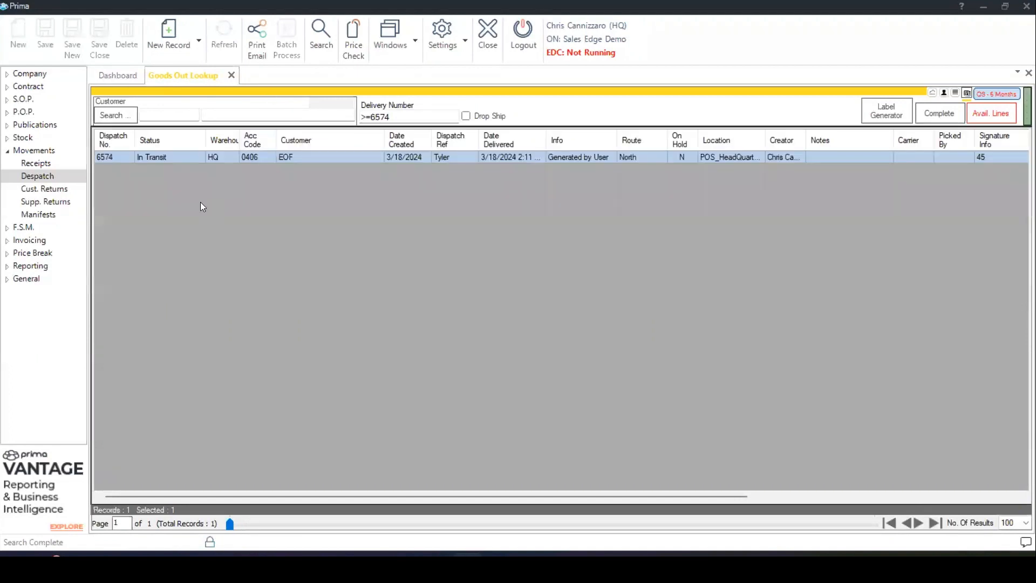
# Search all sales orders and open the order with status Delivered created on 3/13/2024.
pyautogui.click(24, 99)
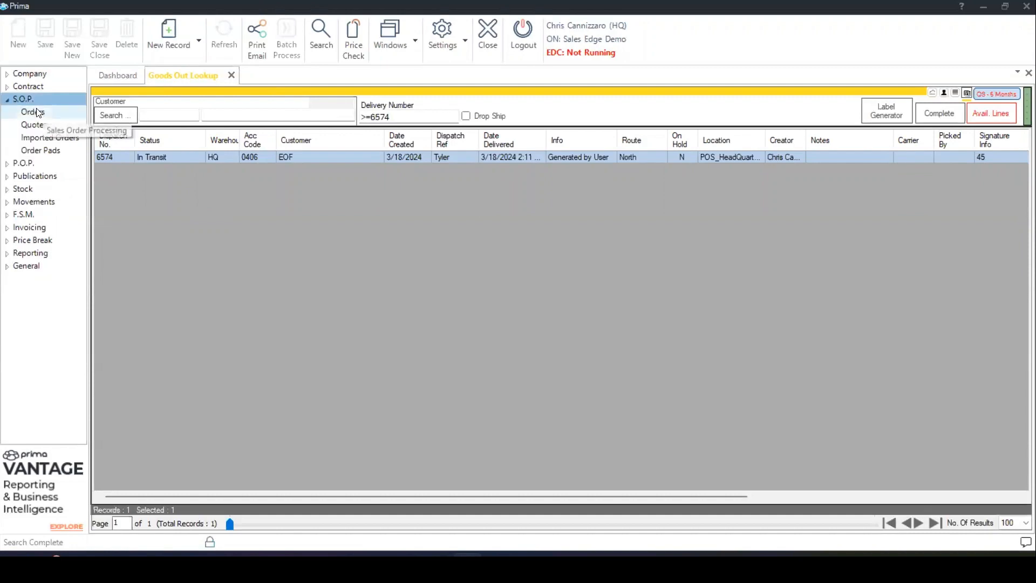
pyautogui.click(38, 112)
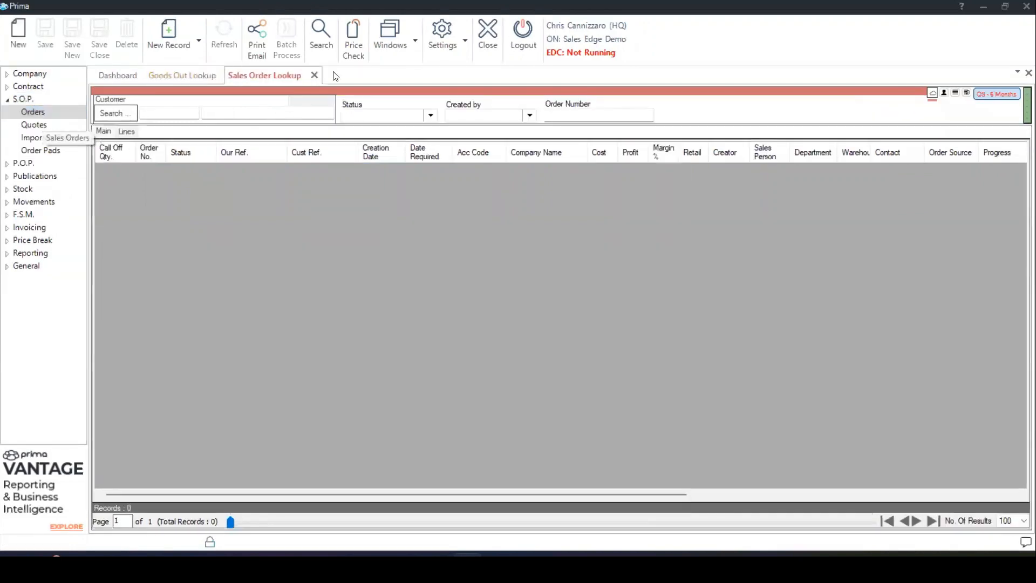
pyautogui.click(324, 36)
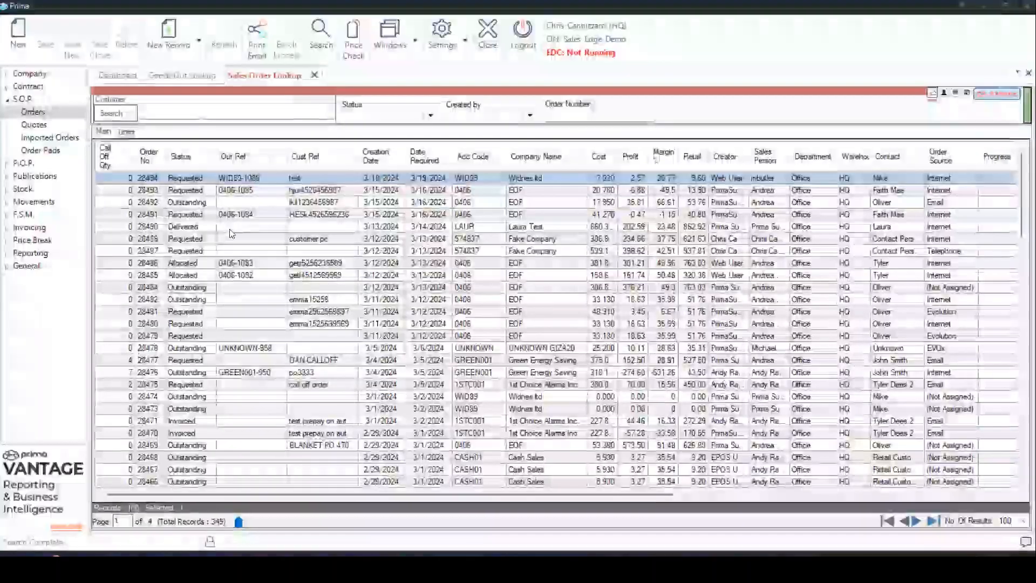
pyautogui.click(229, 227)
pyautogui.doubleClick(229, 227)
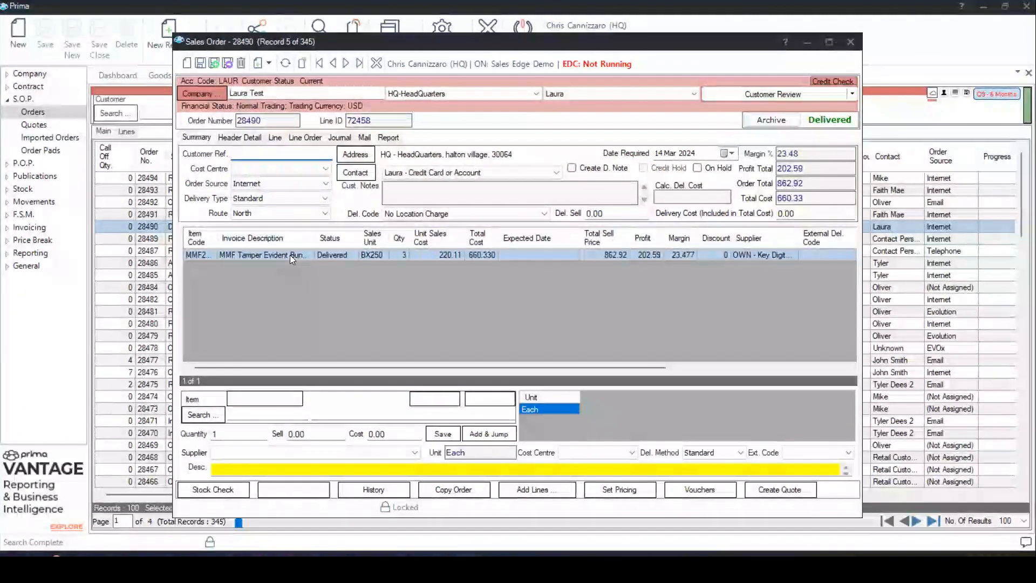
# Examine the sales links of the order's MMF Tamper Evident bag line for its despatch note, and close the order.
pyautogui.doubleClick(287, 255)
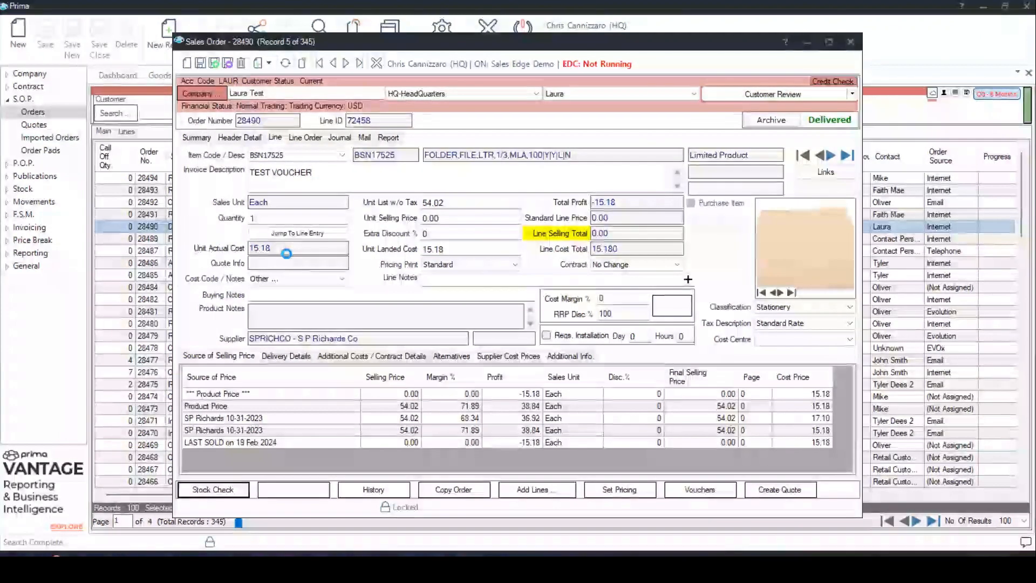
pyautogui.click(816, 173)
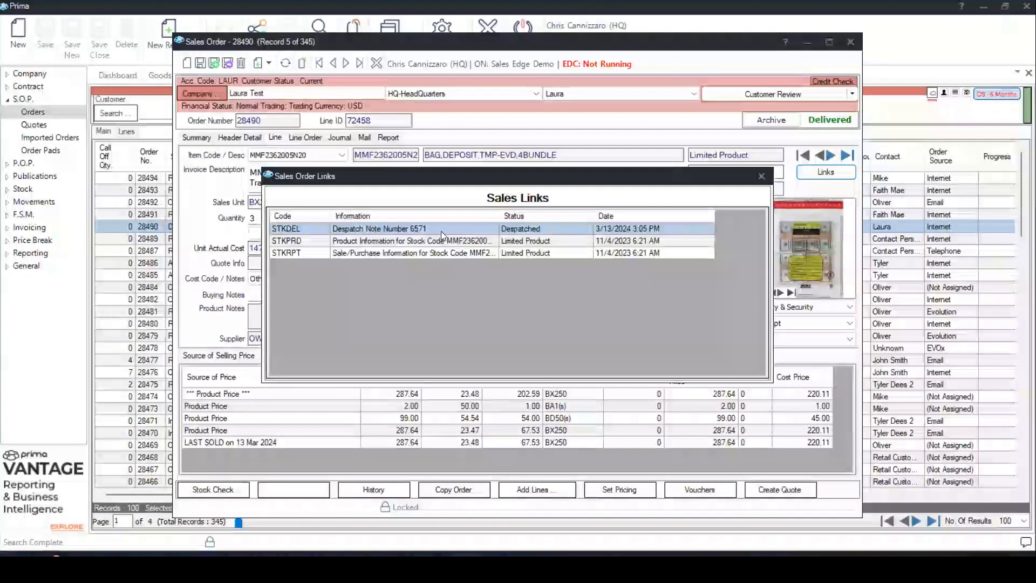
pyautogui.click(761, 177)
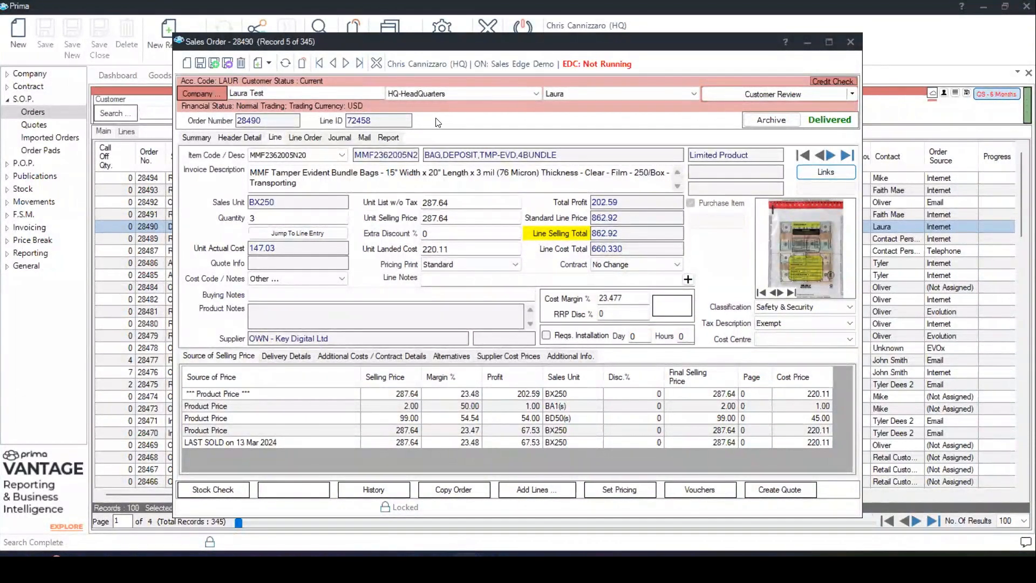
pyautogui.click(197, 139)
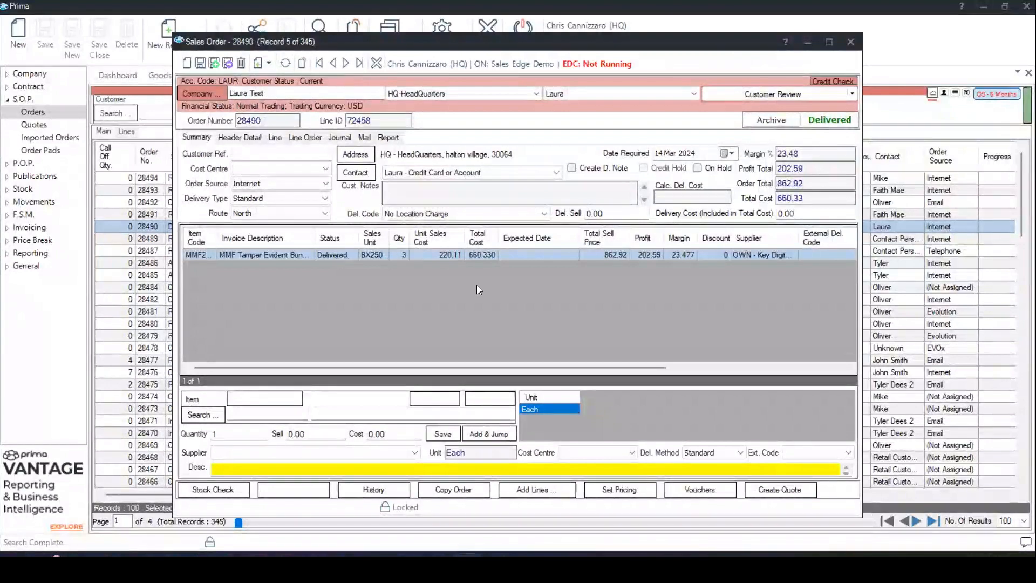
pyautogui.click(850, 42)
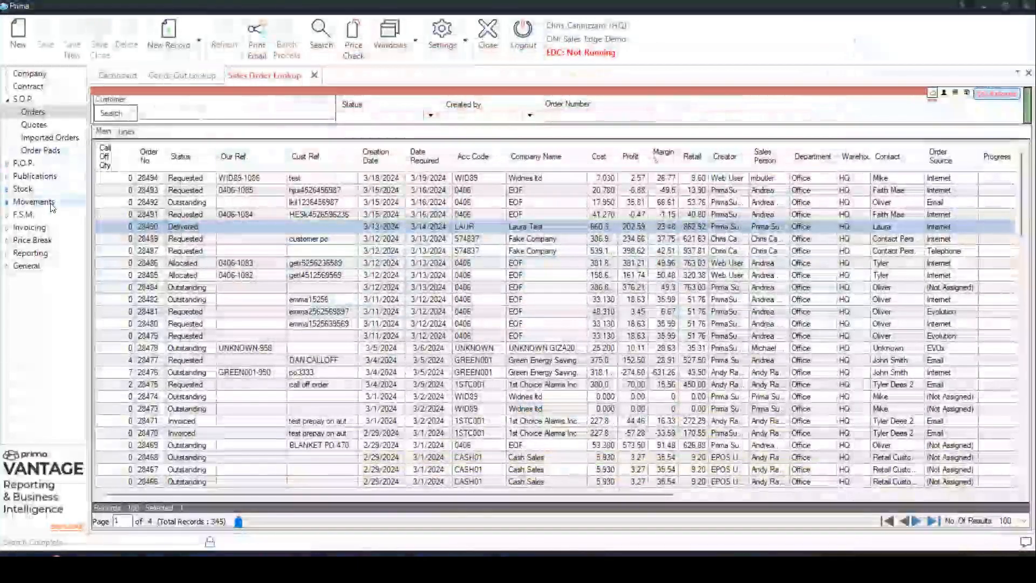
# Return to the despatch lookup and open the in-transit despatch note for EOF.
pyautogui.click(33, 201)
pyautogui.click(54, 178)
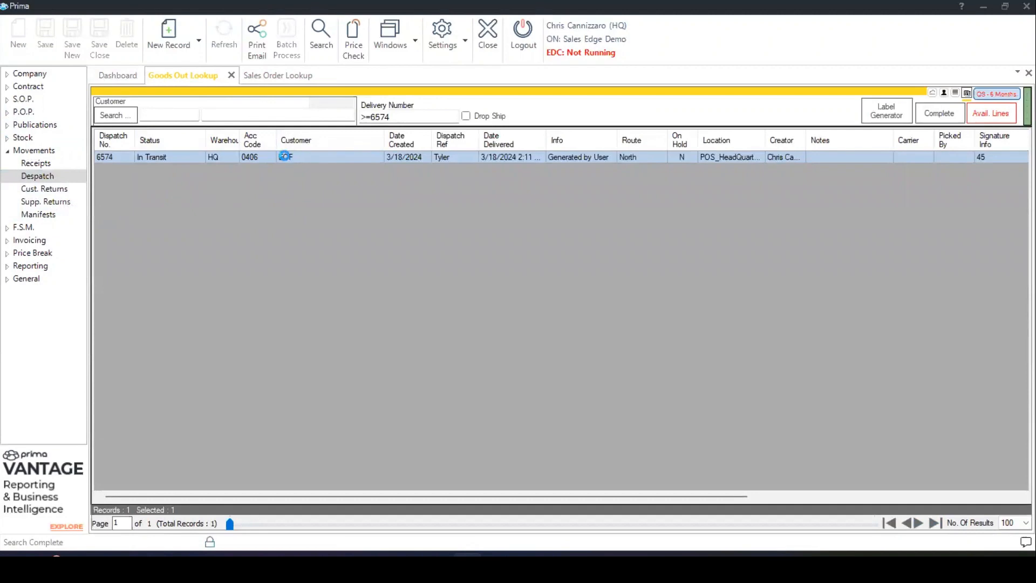
pyautogui.doubleClick(284, 157)
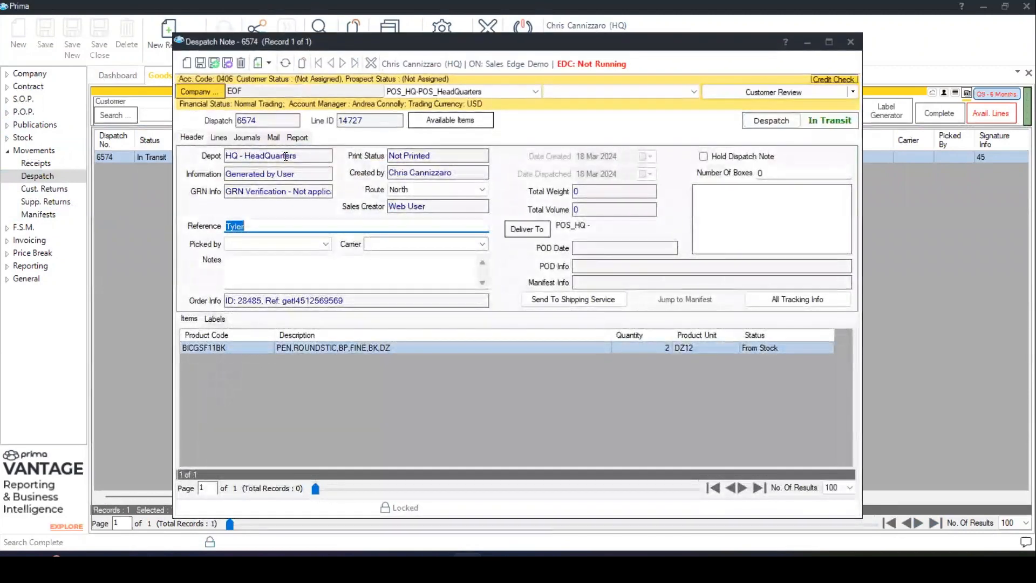
# Look over the note's reference, notes, delivery address and manifest information, and despatch it.
pyautogui.click(308, 227)
pyautogui.click(279, 269)
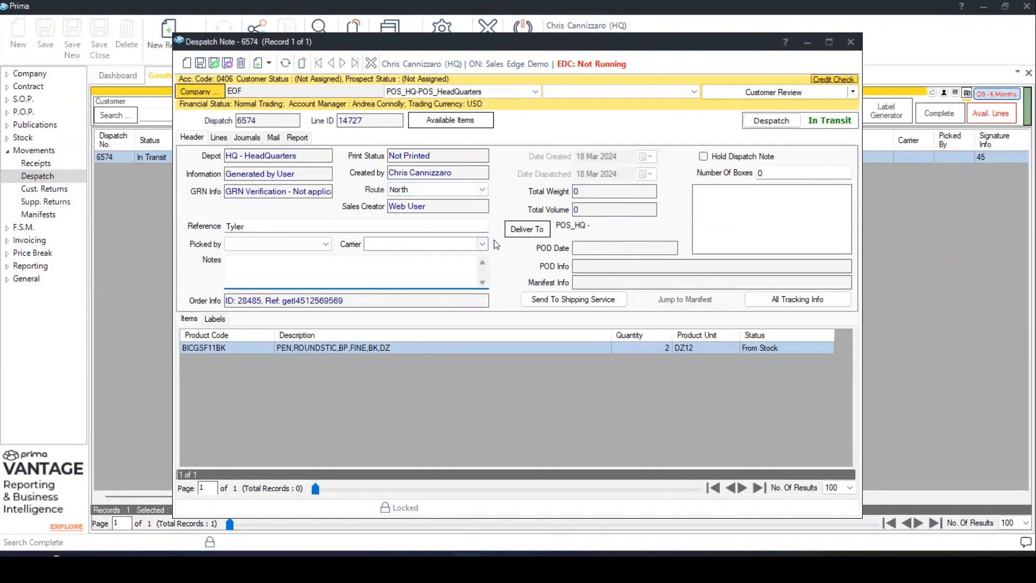
pyautogui.moveTo(540, 232)
pyautogui.click(602, 283)
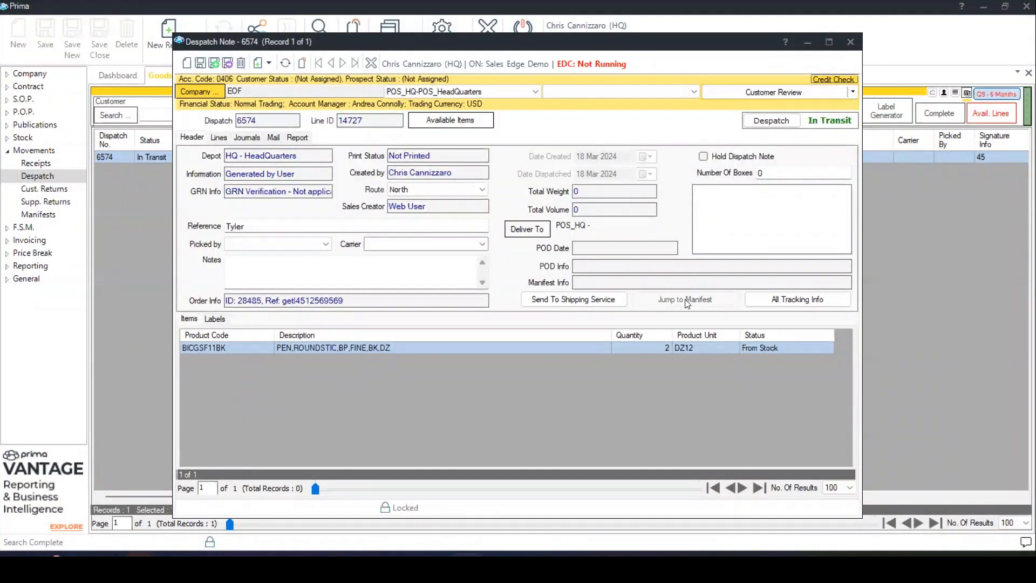
pyautogui.click(771, 120)
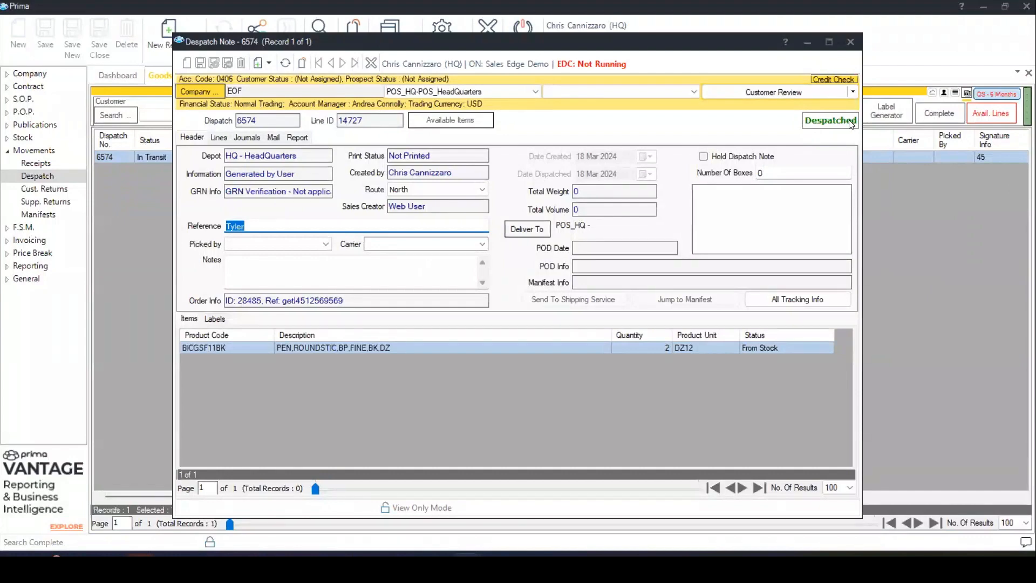
# Close the despatched note and search all in-transit despatch notes with the delivery number filter cleared.
pyautogui.click(759, 125)
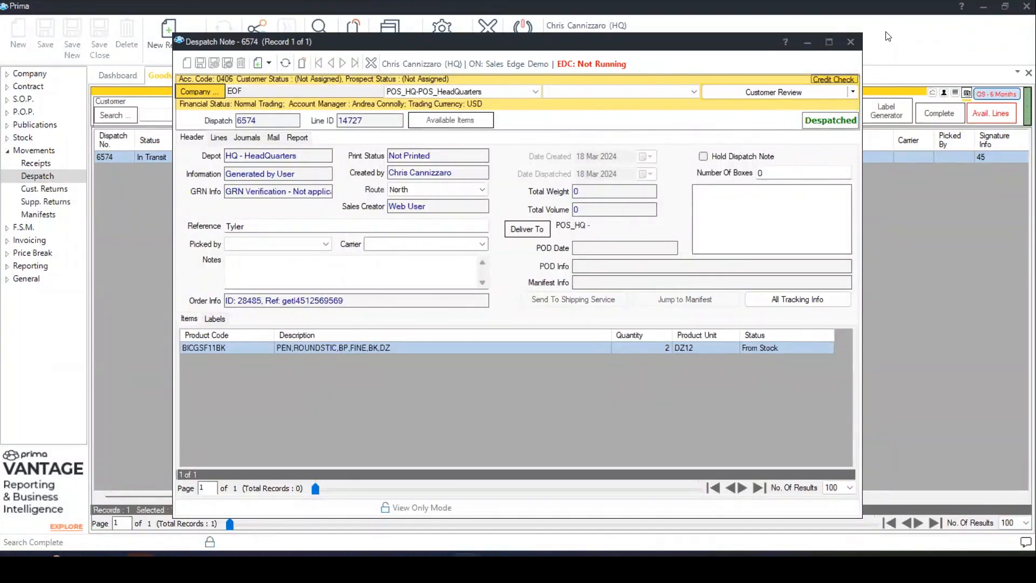
pyautogui.click(851, 41)
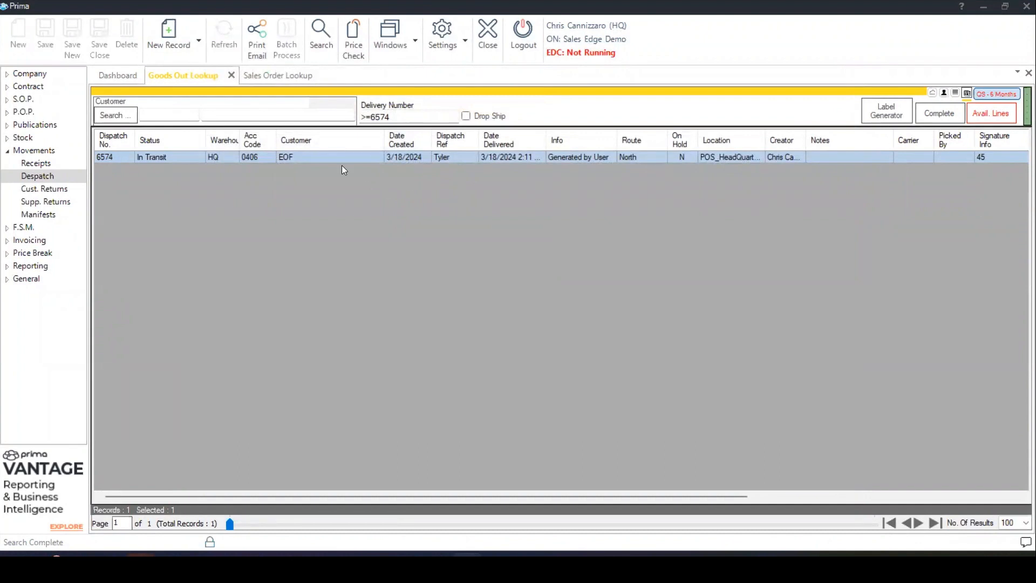
pyautogui.click(933, 94)
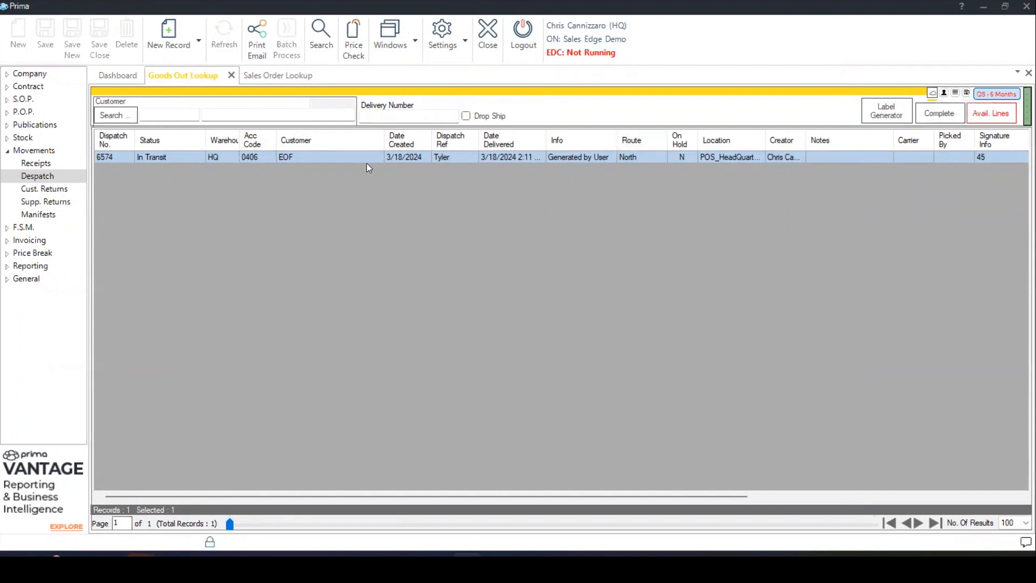
pyautogui.click(327, 37)
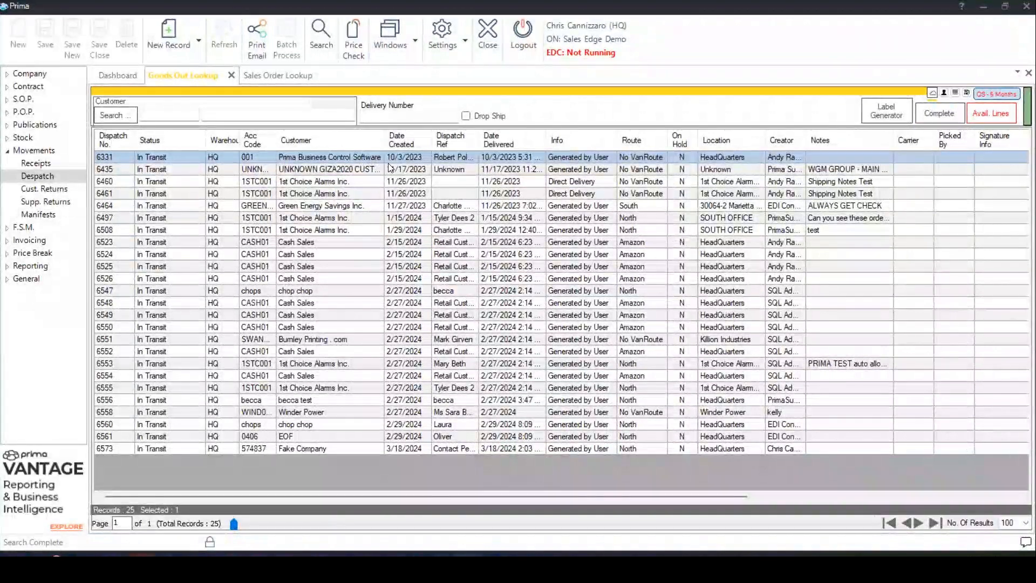
# Sort the despatch notes by date created, newest first, and select the first five notes for bulk completion.
pyautogui.click(419, 141)
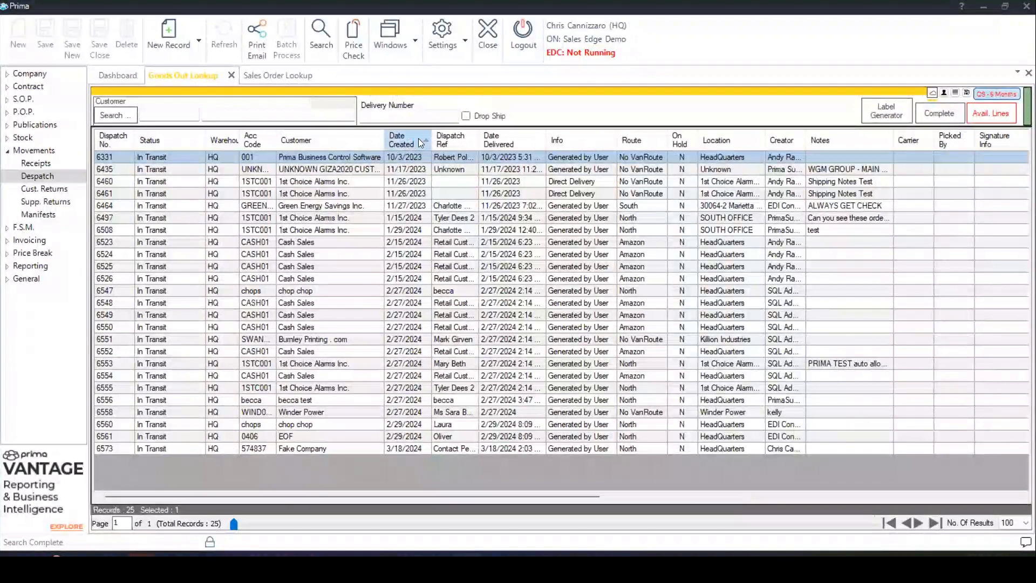
pyautogui.click(419, 139)
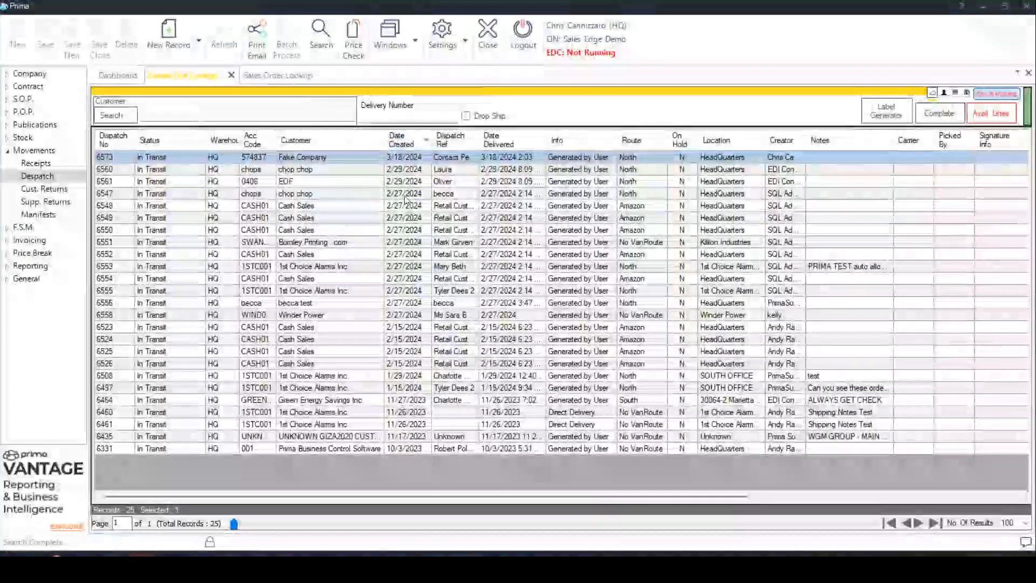
pyautogui.moveTo(345, 158); pyautogui.dragTo(345, 207)
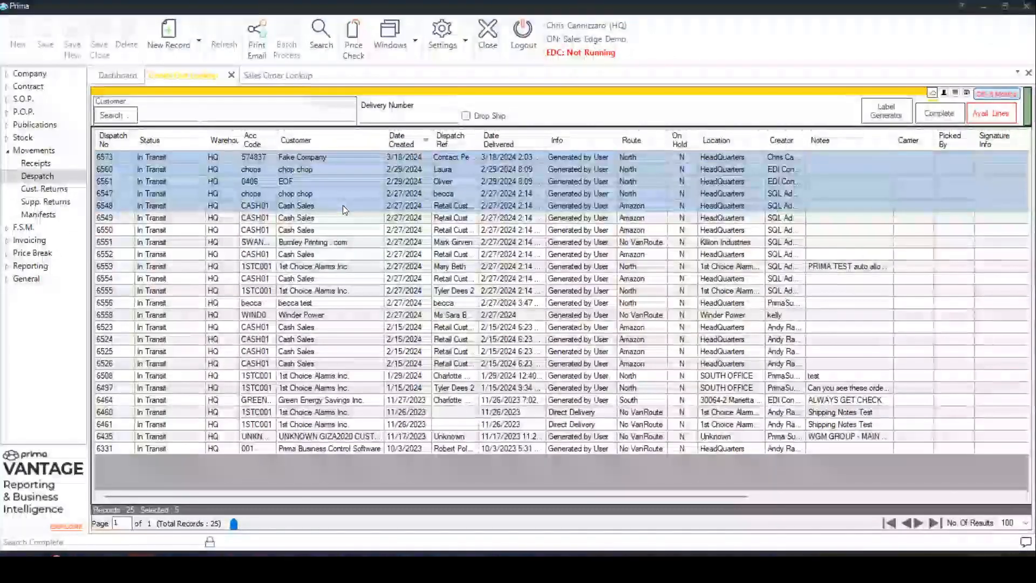
pyautogui.click(338, 157)
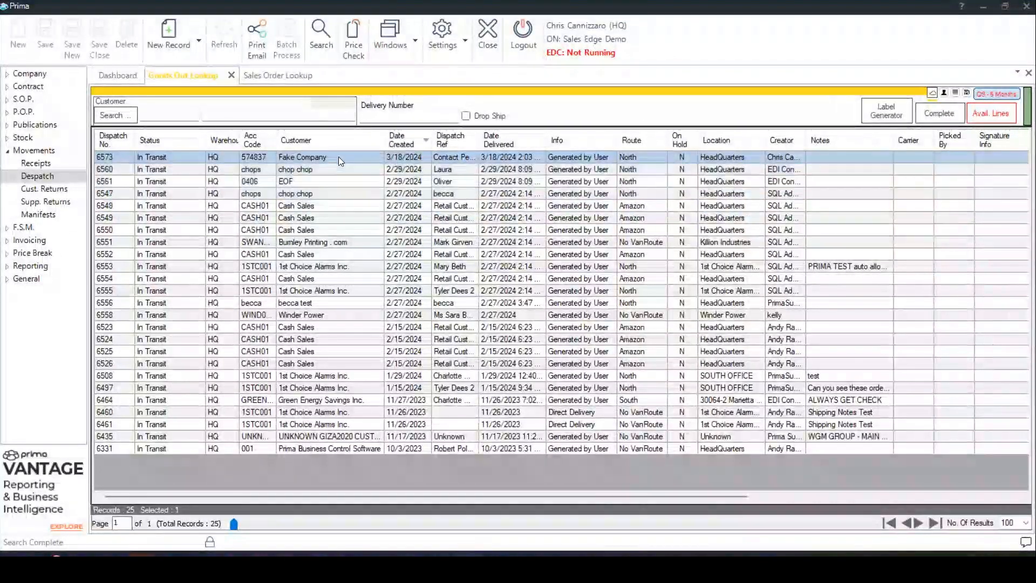
pyautogui.moveTo(352, 156); pyautogui.dragTo(351, 204)
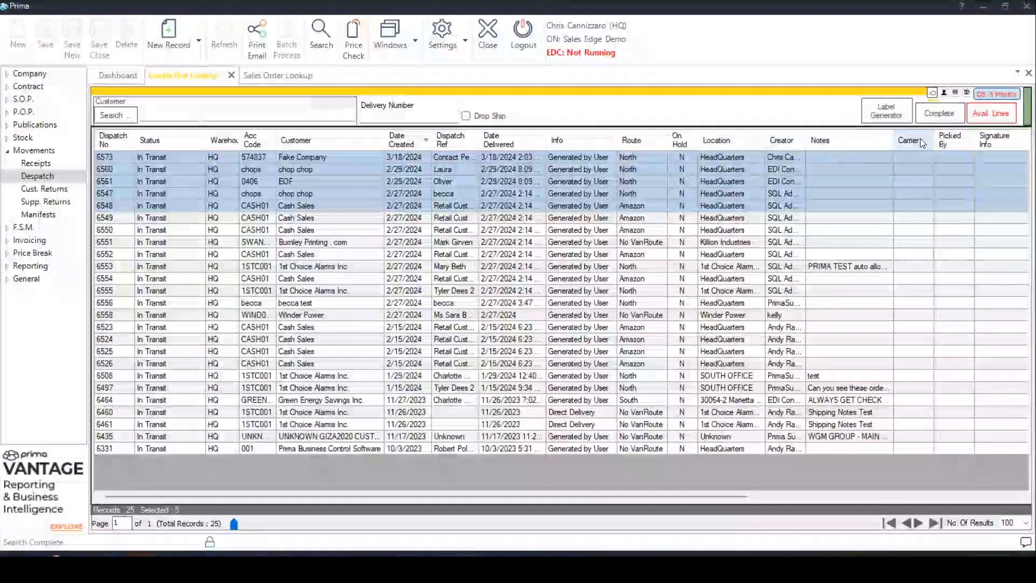
pyautogui.click(937, 114)
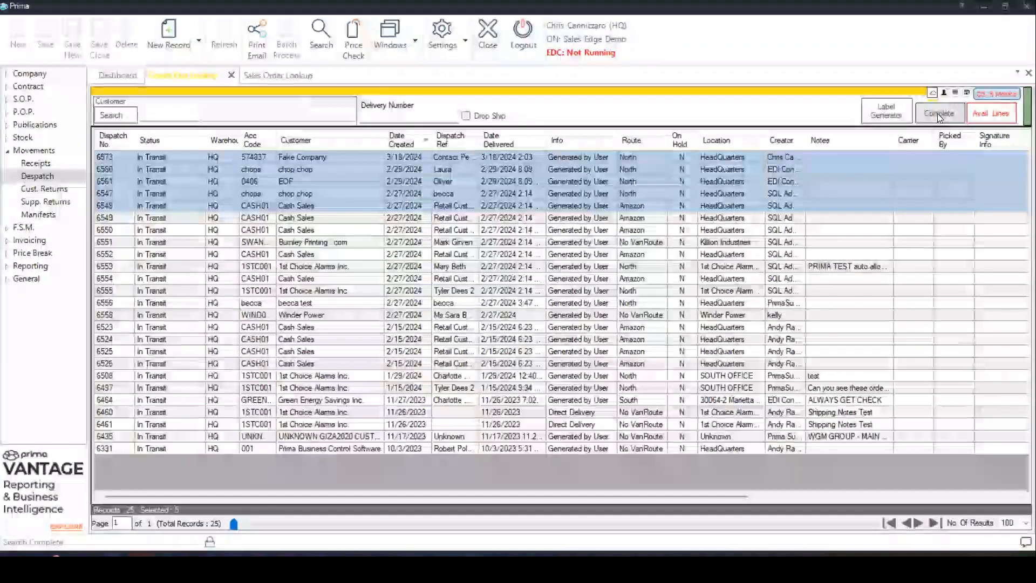
pyautogui.click(345, 210)
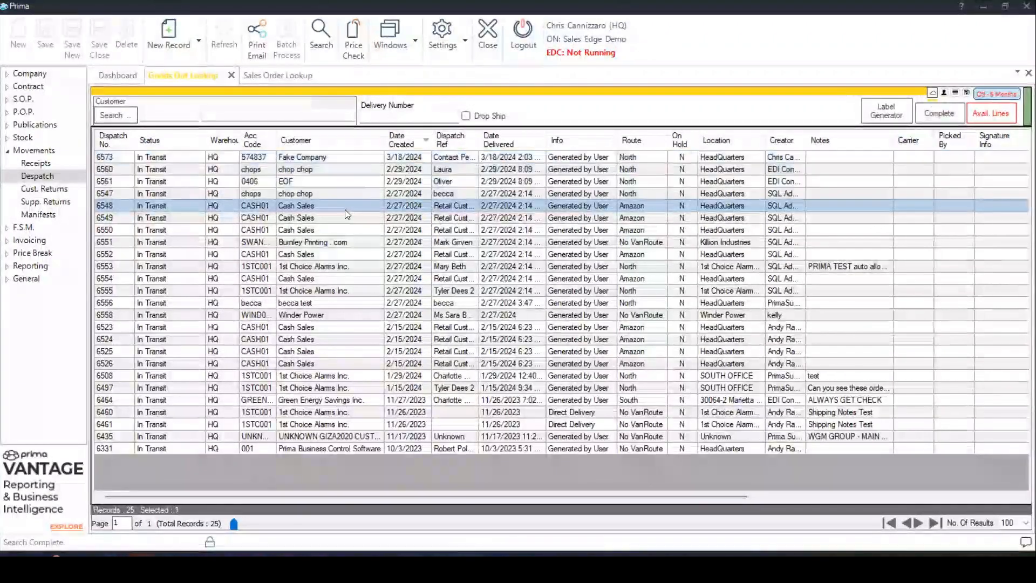
# Select the first seven despatch notes and set up a print of the Despatch Note report with 2 copies.
pyautogui.moveTo(335, 158); pyautogui.dragTo(335, 234)
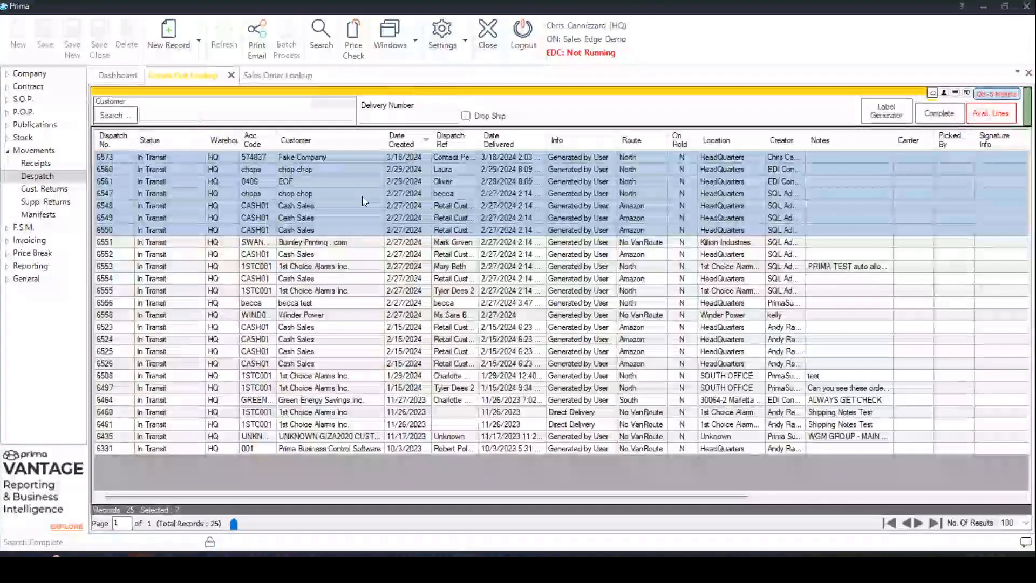
pyautogui.click(257, 33)
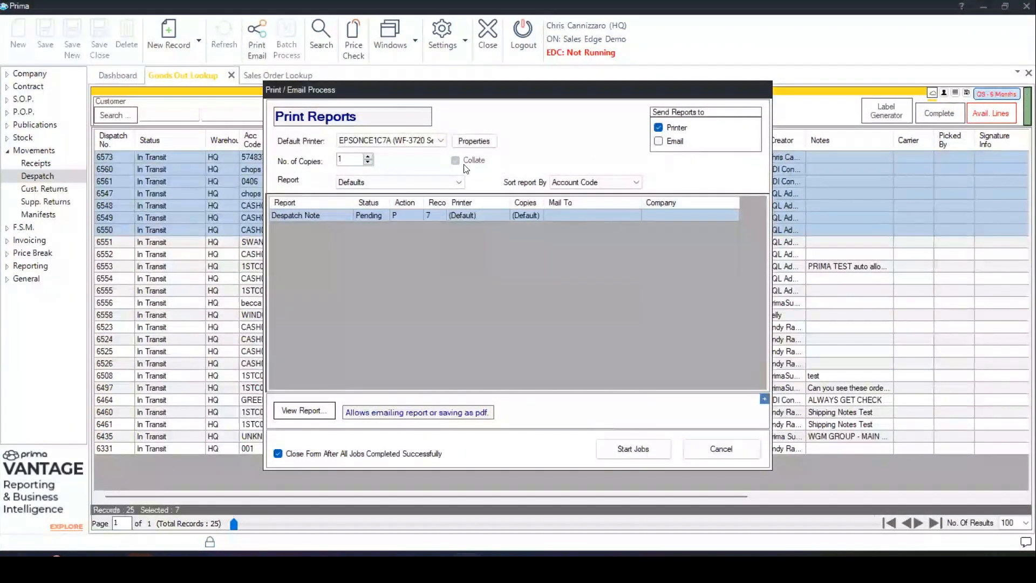
pyautogui.click(413, 183)
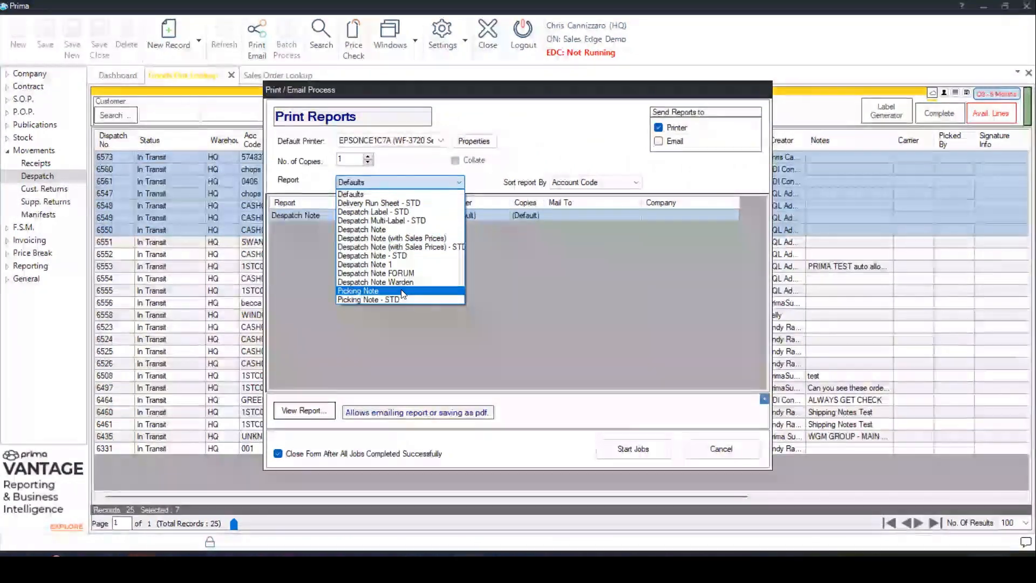
pyautogui.click(381, 229)
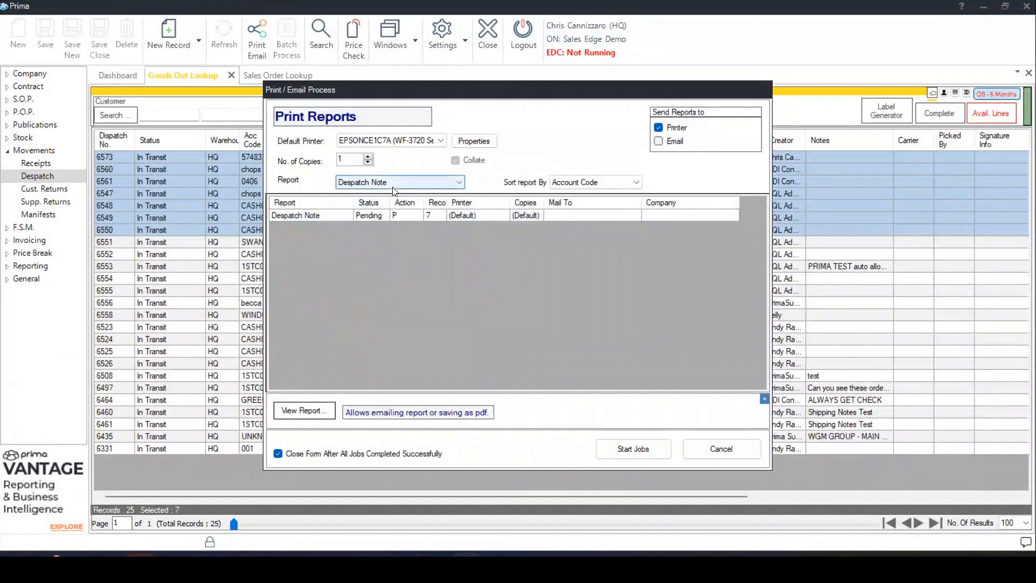
pyautogui.click(367, 156)
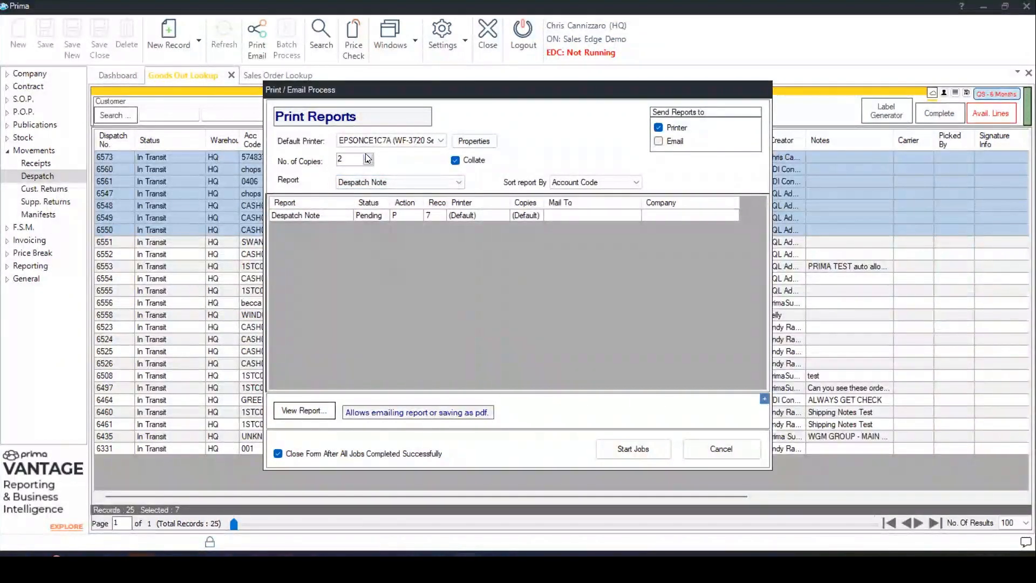
# Check which default printers are available for the print jobs, and cancel the print process.
pyautogui.click(439, 143)
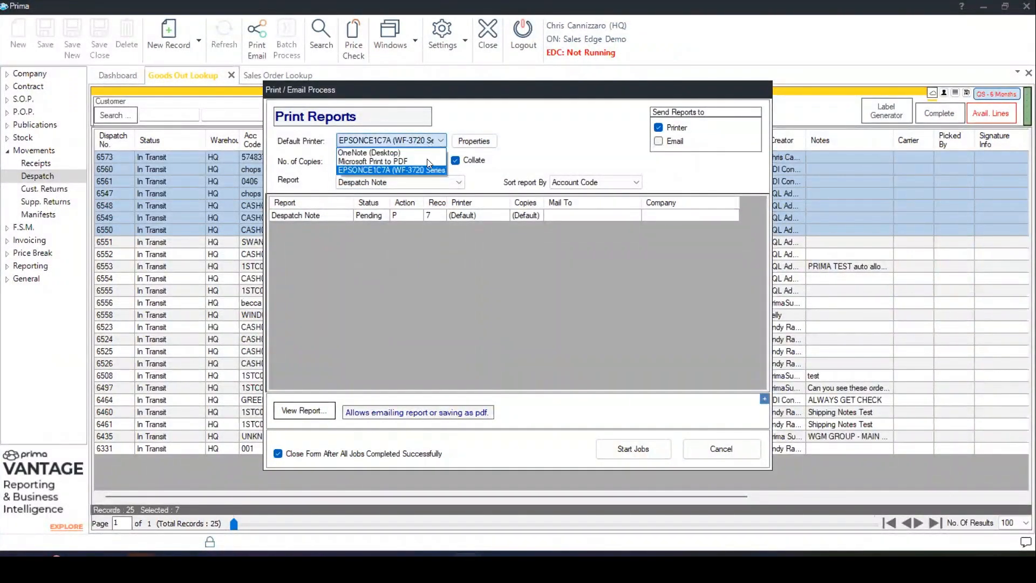
pyautogui.click(528, 149)
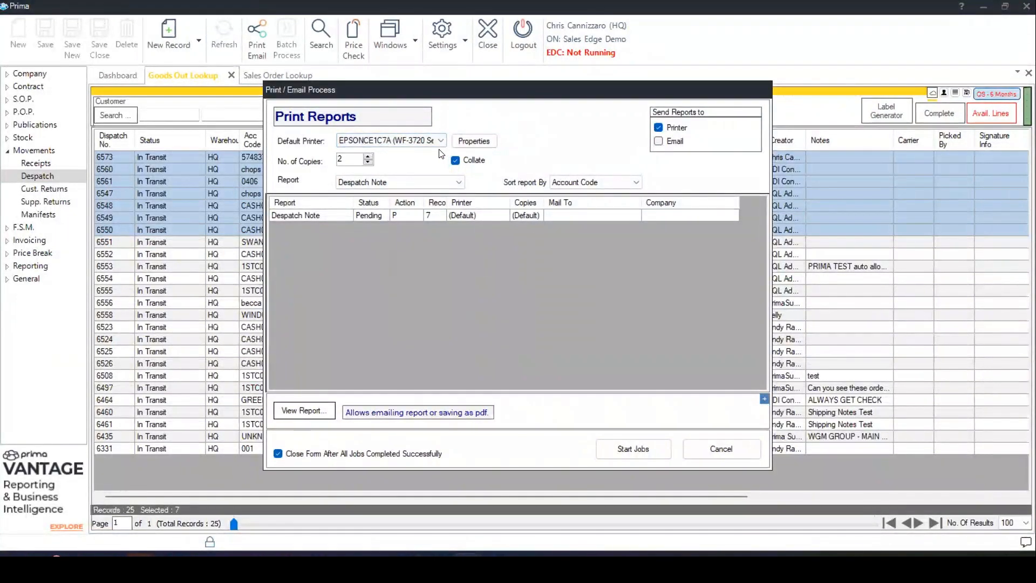
pyautogui.click(629, 449)
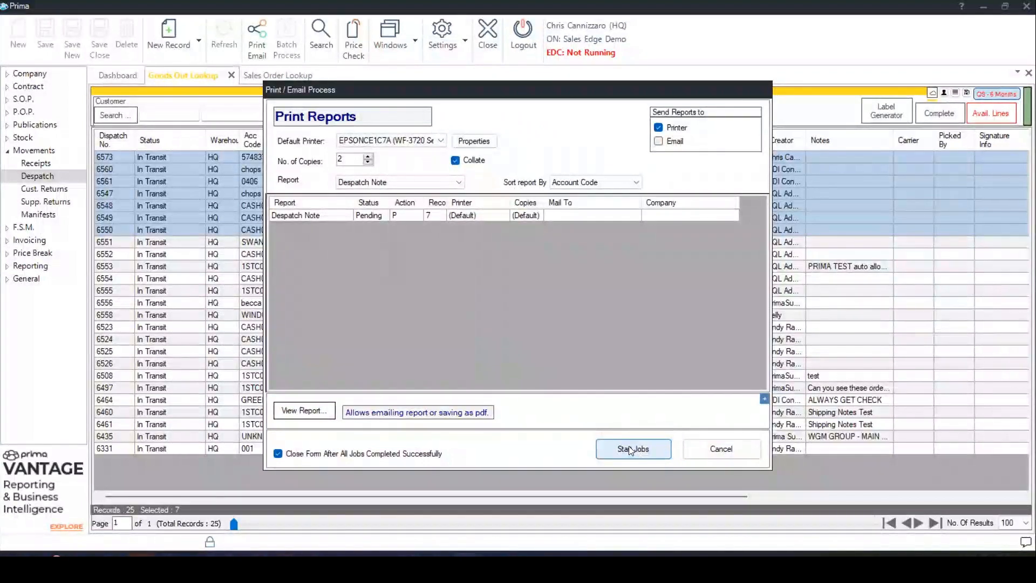
pyautogui.click(712, 448)
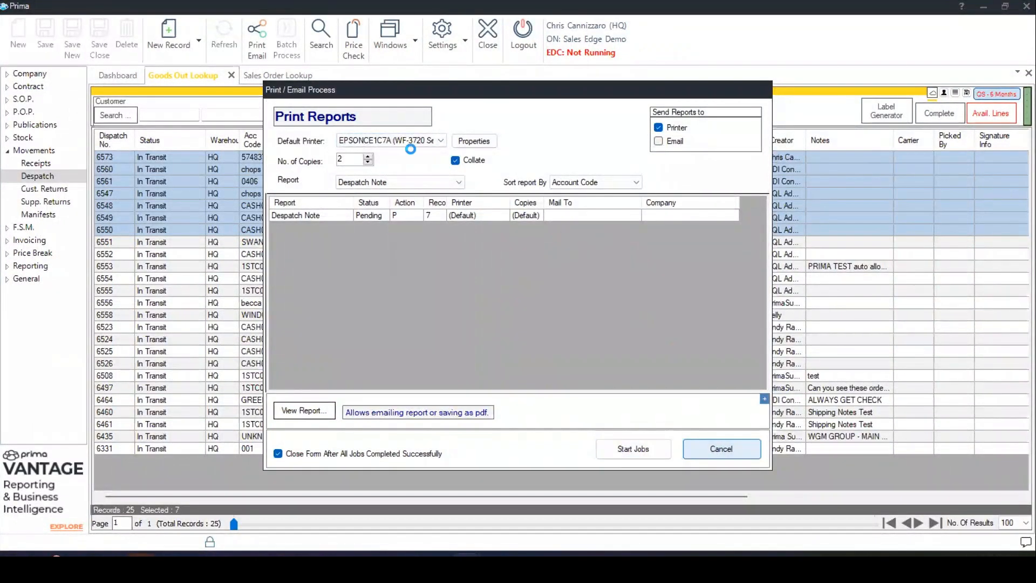